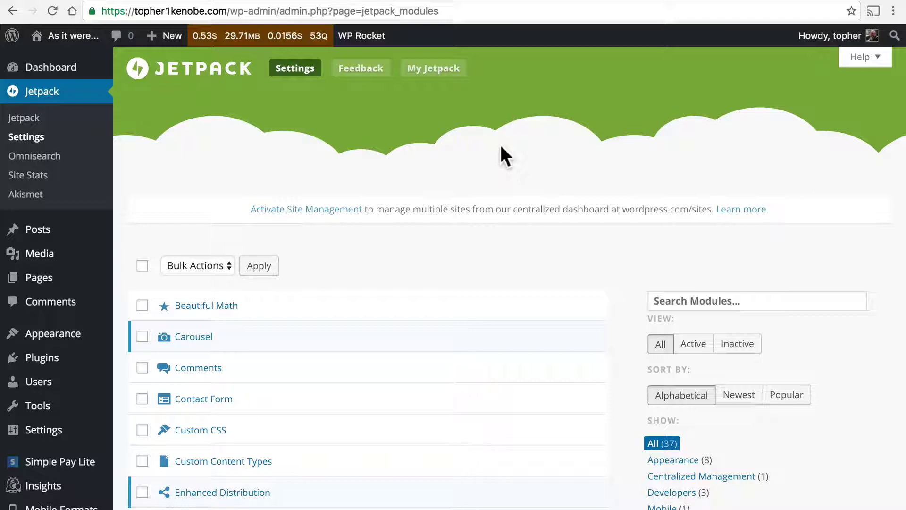
Activate the Related Posts module from Jetpack's module list.
scroll(398, 233, "down", 15)
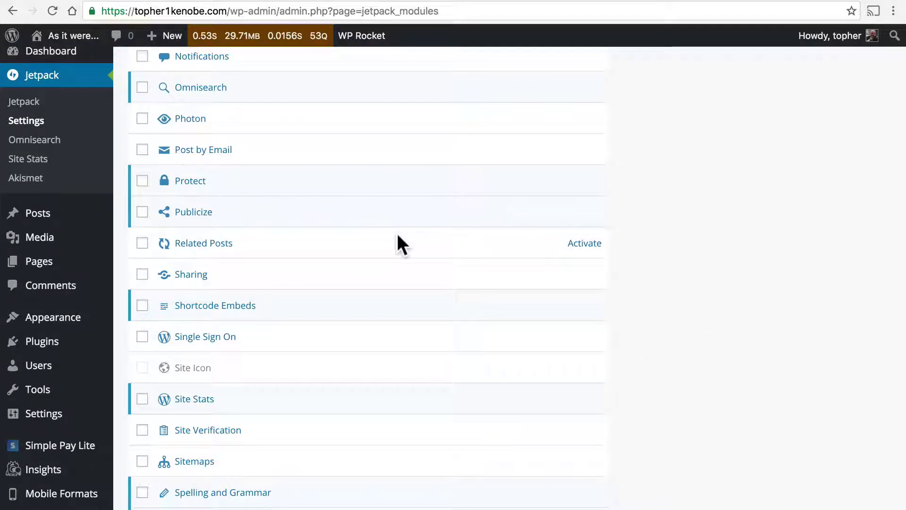
left_click(584, 243)
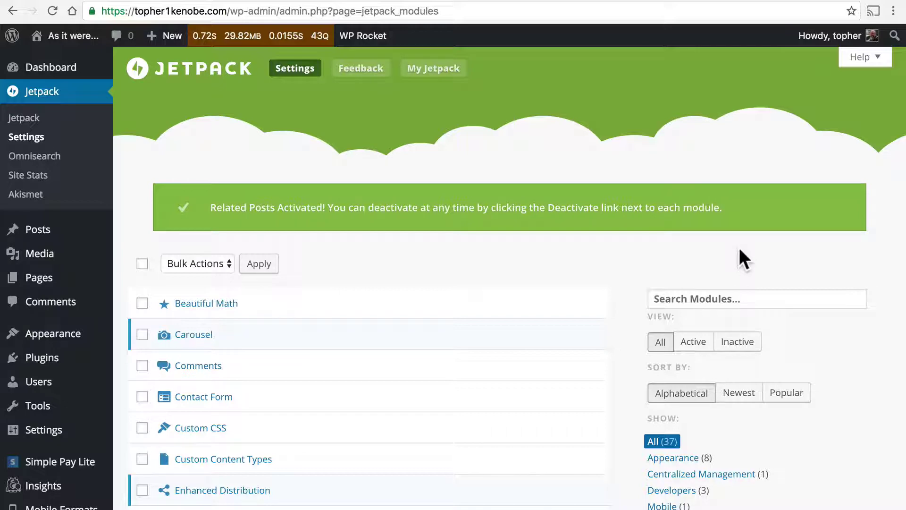
scroll(740, 250, "down", 8)
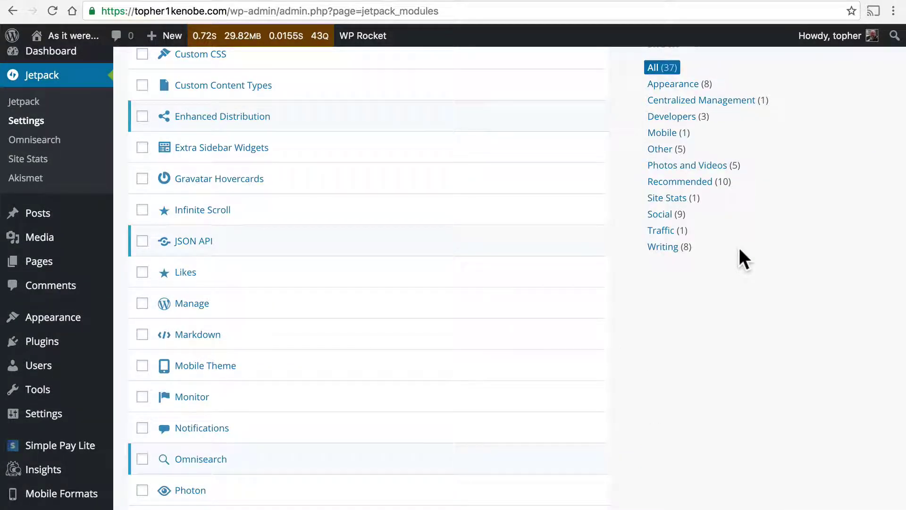
scroll(739, 247, "down", 6)
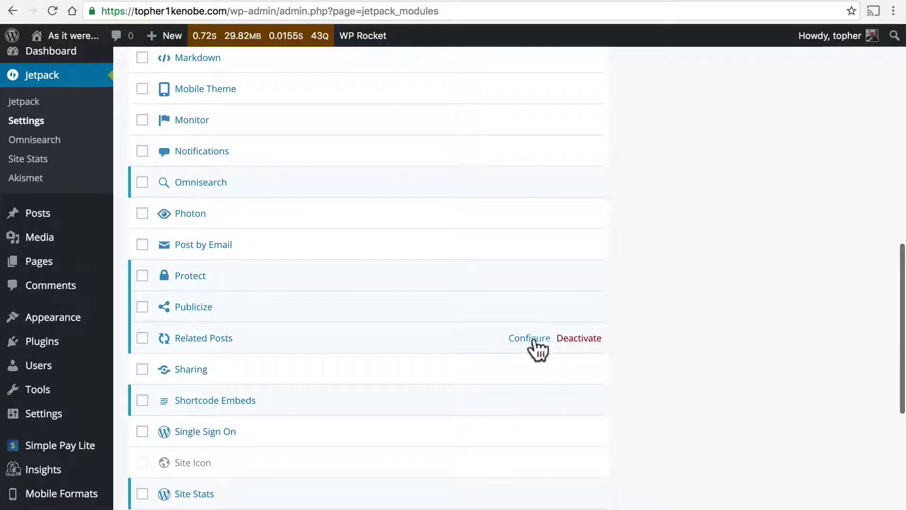
Open Related Posts' Configure link to reach its section in Settings > Reading.
left_click(530, 338)
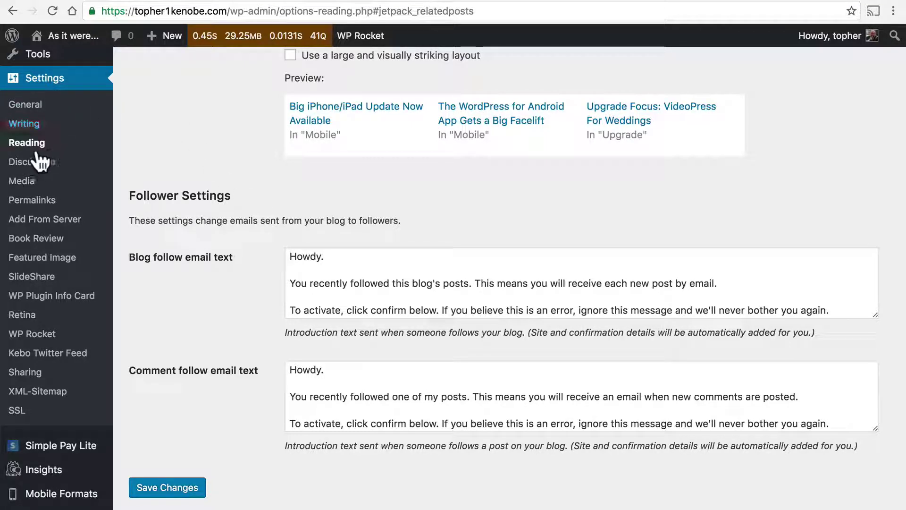
scroll(179, 163, "up", 3)
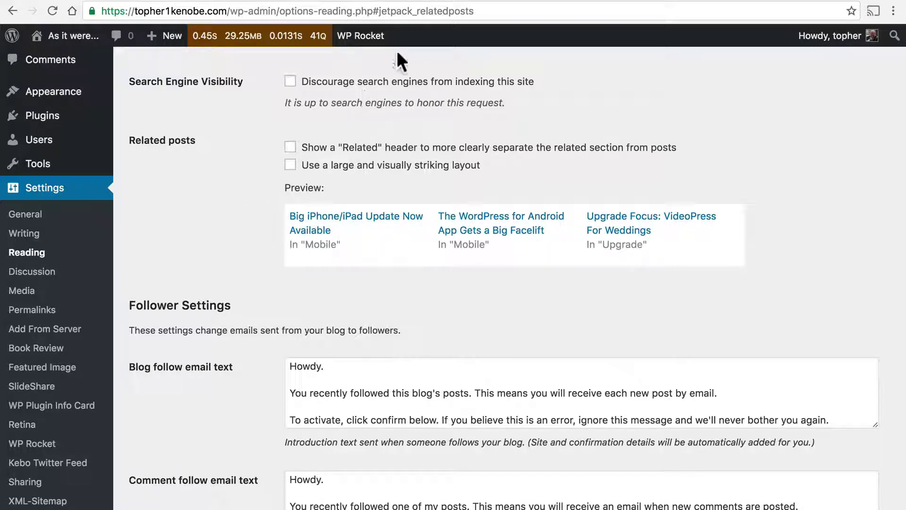
key("super+bracketleft")
scroll(592, 237, "down", 10)
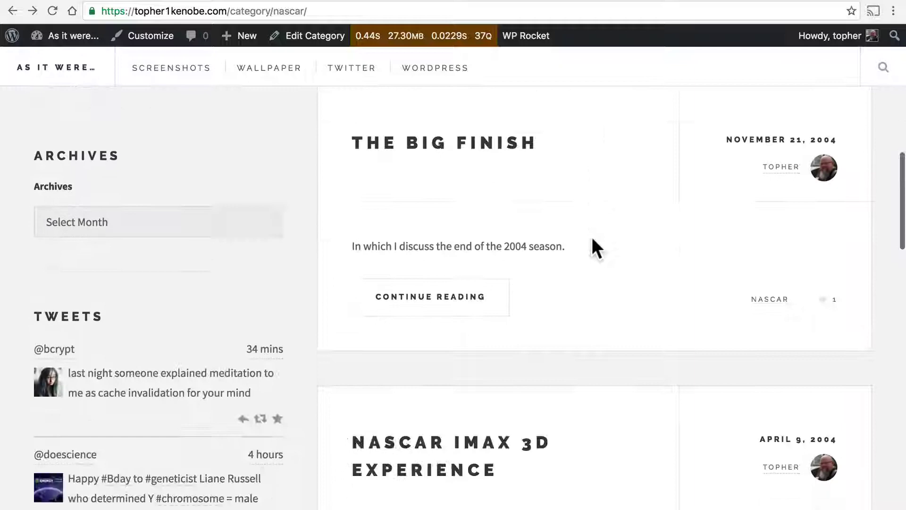
scroll(592, 237, "up", 10)
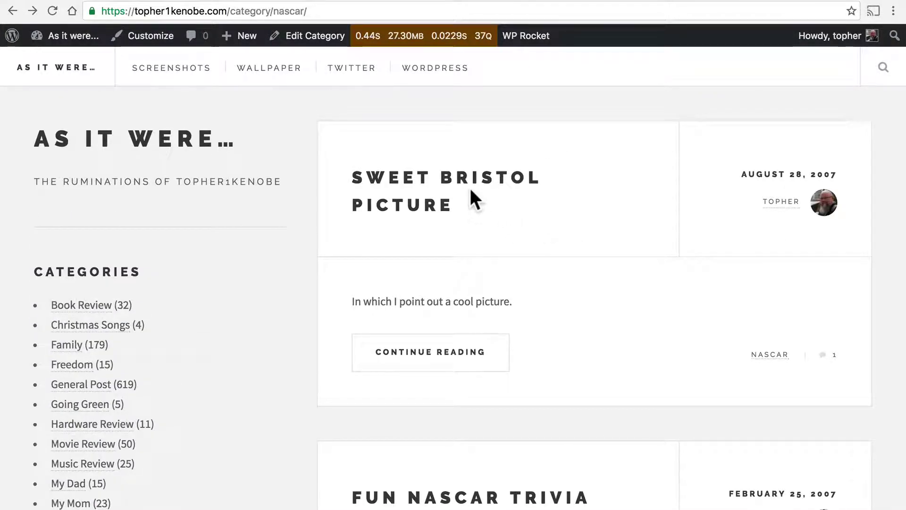
left_click(454, 177)
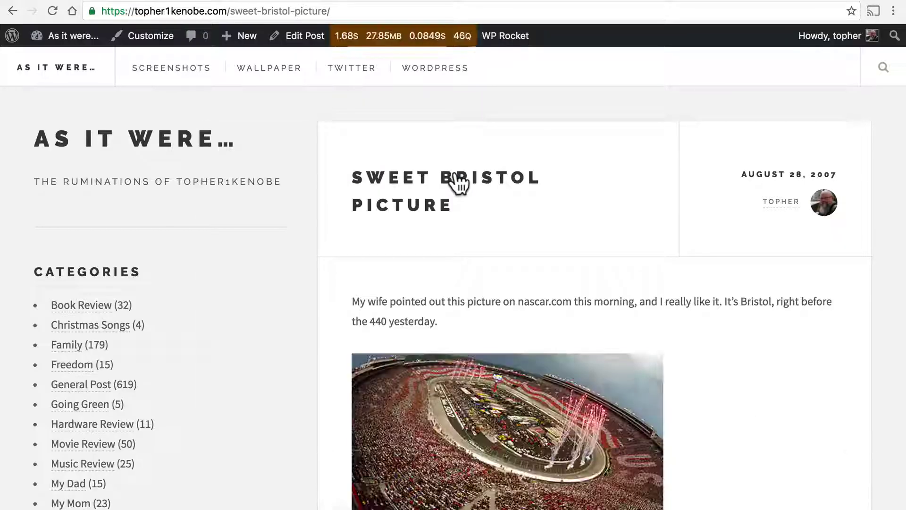
scroll(635, 228, "down", 5)
scroll(706, 178, "down", 2)
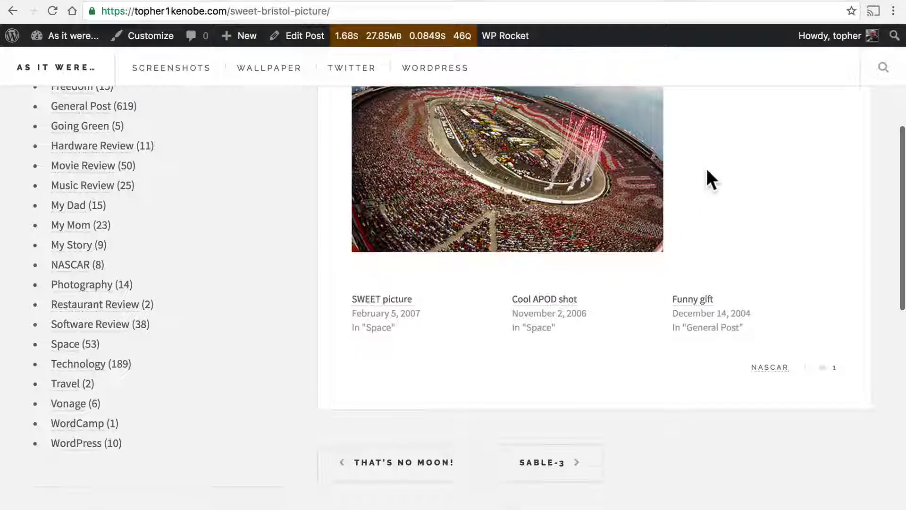
scroll(491, 344, "up", 1)
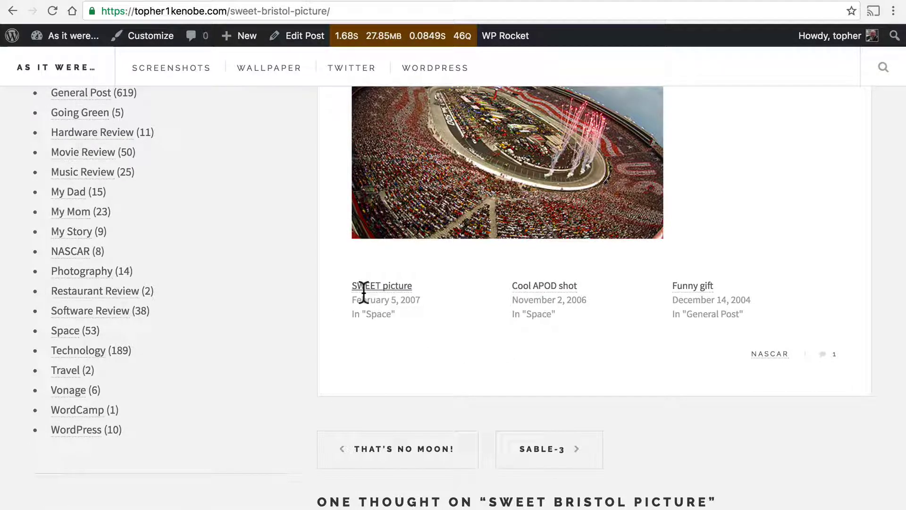
scroll(434, 341, "up", 1)
scroll(433, 338, "up", 4)
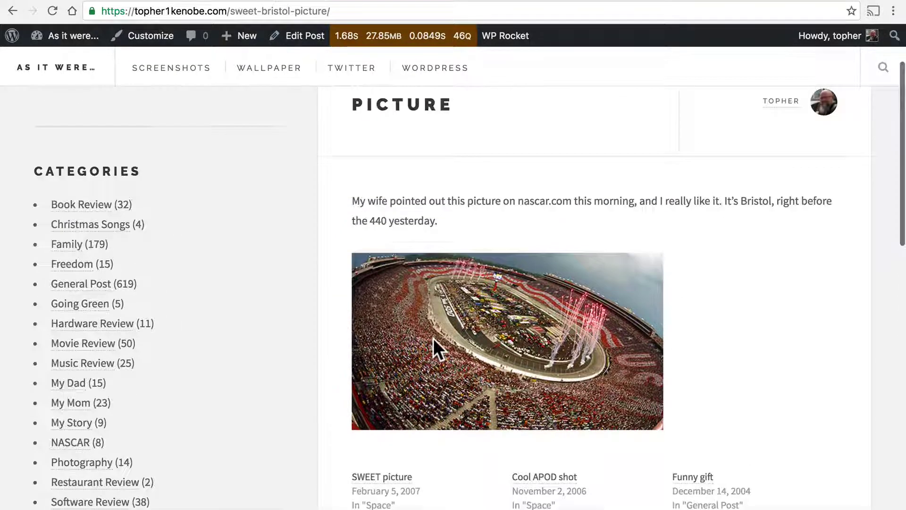
scroll(432, 336, "down", 5)
scroll(460, 172, "up", 3)
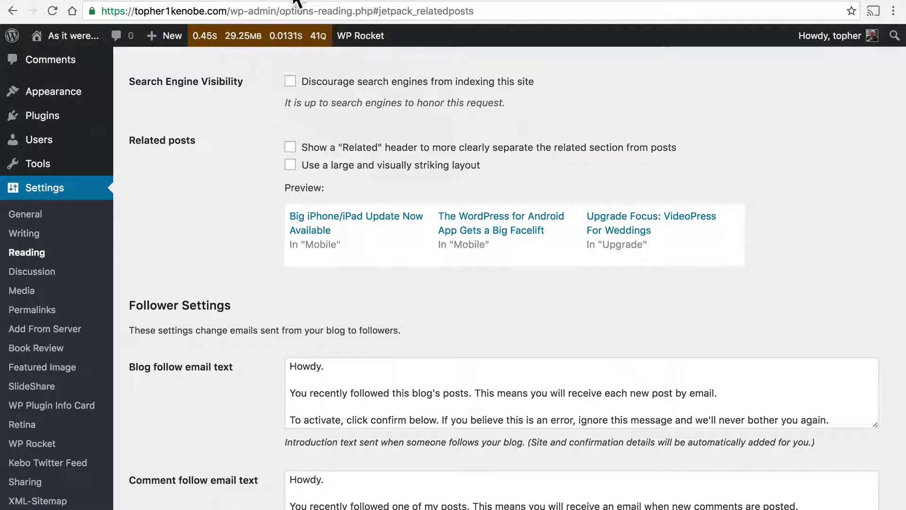
Enable 'Show a Related header', save, and reload the Sweet Bristol Picture post to check it.
left_click(291, 148)
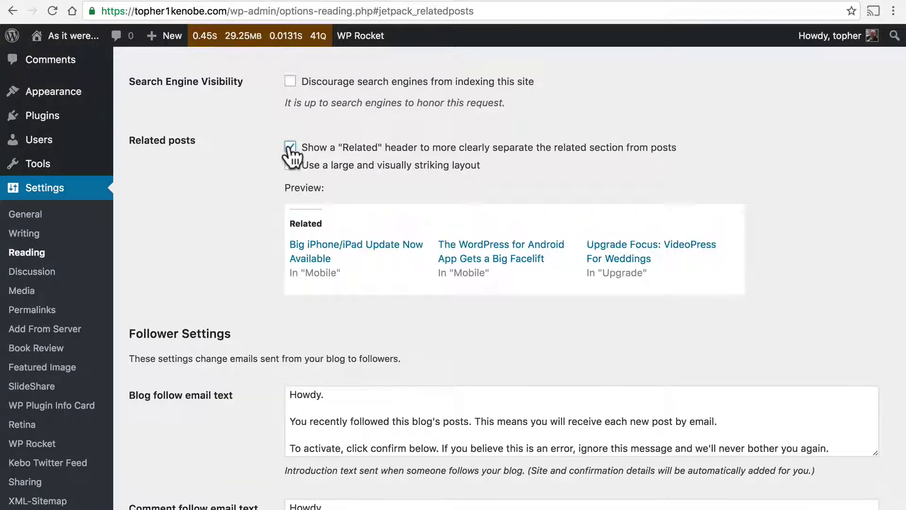
scroll(231, 236, "down", 3)
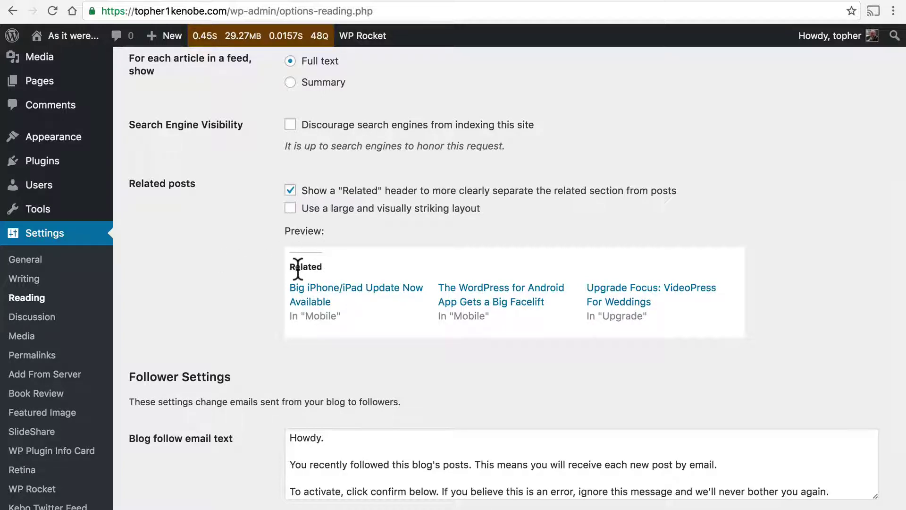
left_click(438, 2)
key("super+r")
scroll(318, 260, "down", 2)
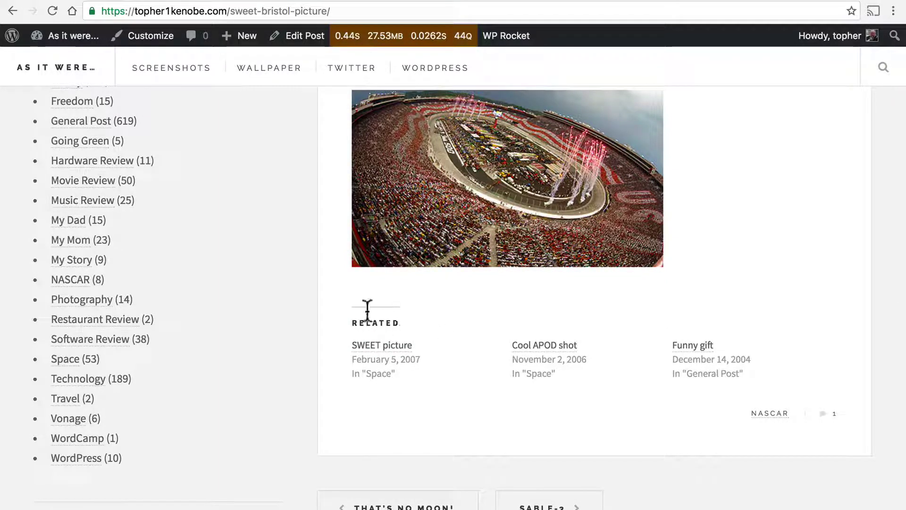
Enable 'Use a large and visually striking layout', save, and reload the post to see thumbnails.
left_click(285, 1)
left_click(316, 218)
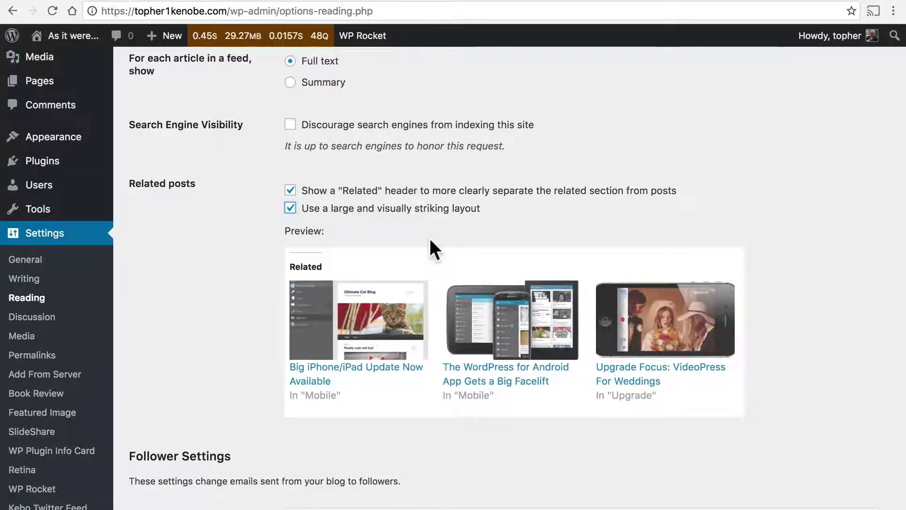
scroll(429, 238, "down", 1)
scroll(429, 238, "down", 6)
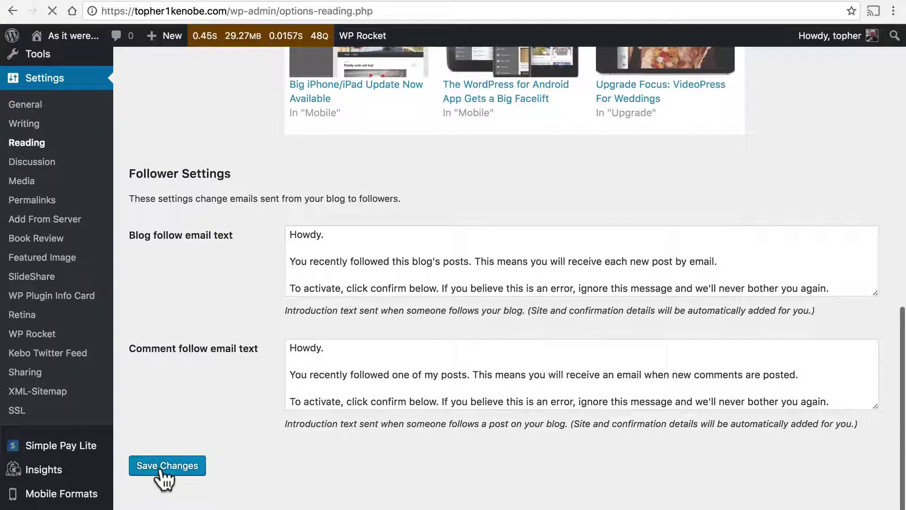
left_click(161, 470)
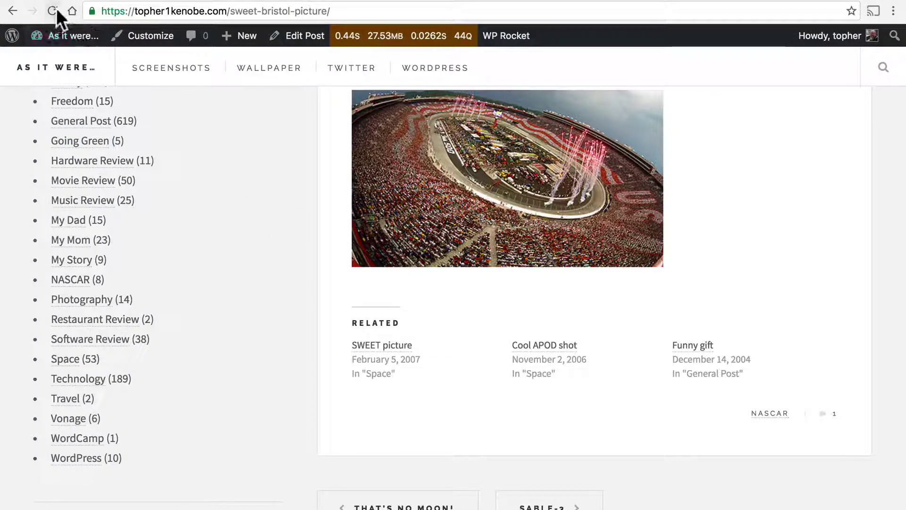
left_click(53, 11)
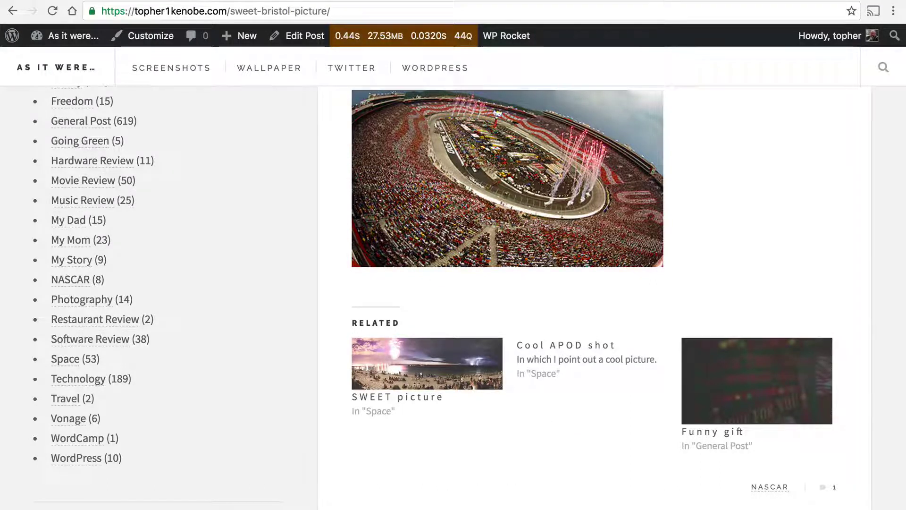
Uncheck 'Use a large and visually striking layout' in Reading settings and save.
left_click(262, 6)
scroll(437, 409, "down", 10)
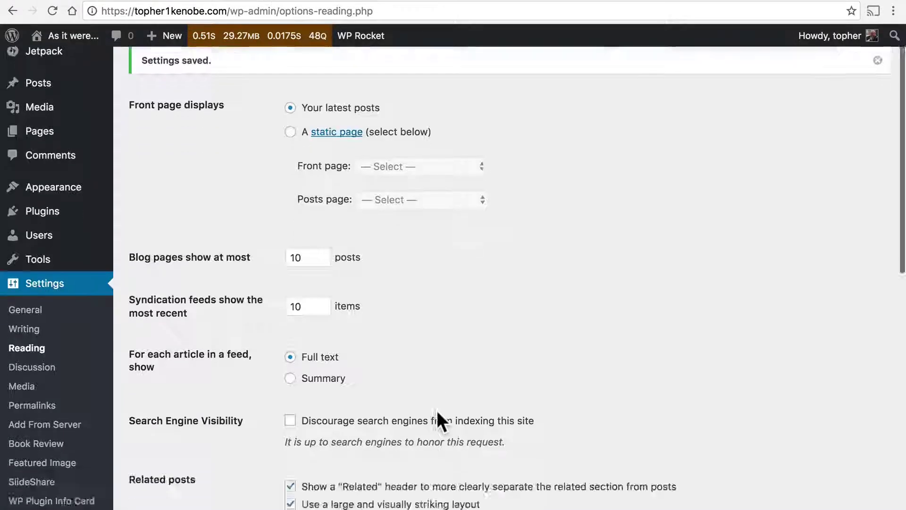
scroll(437, 409, "down", 5)
scroll(437, 415, "up", 4)
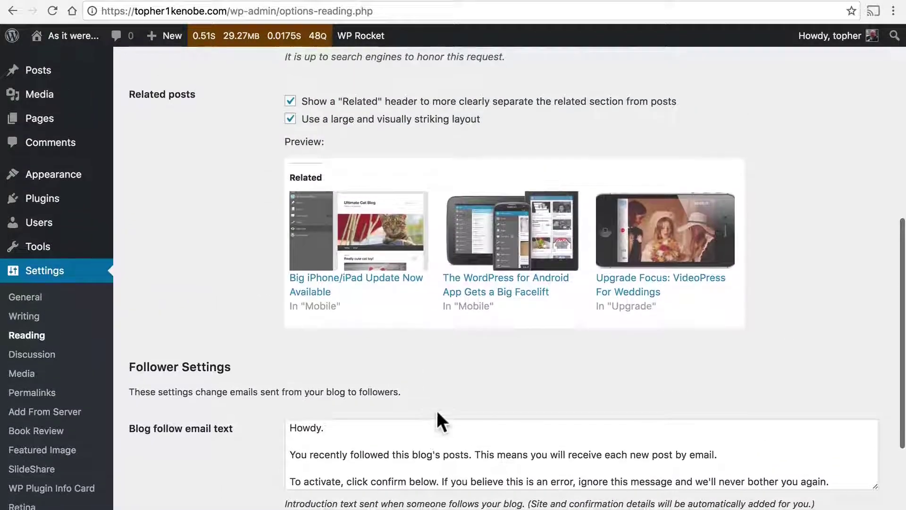
left_click(289, 126)
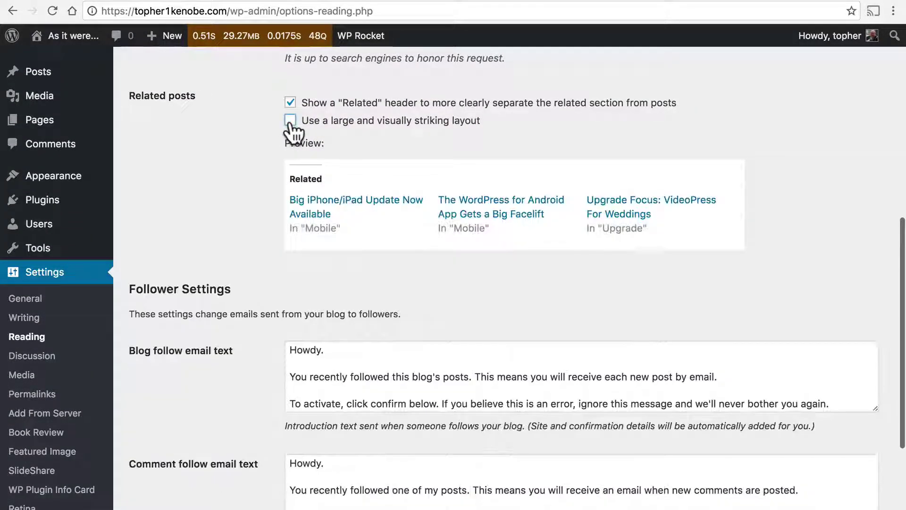
scroll(242, 160, "down", 4)
left_click(182, 465)
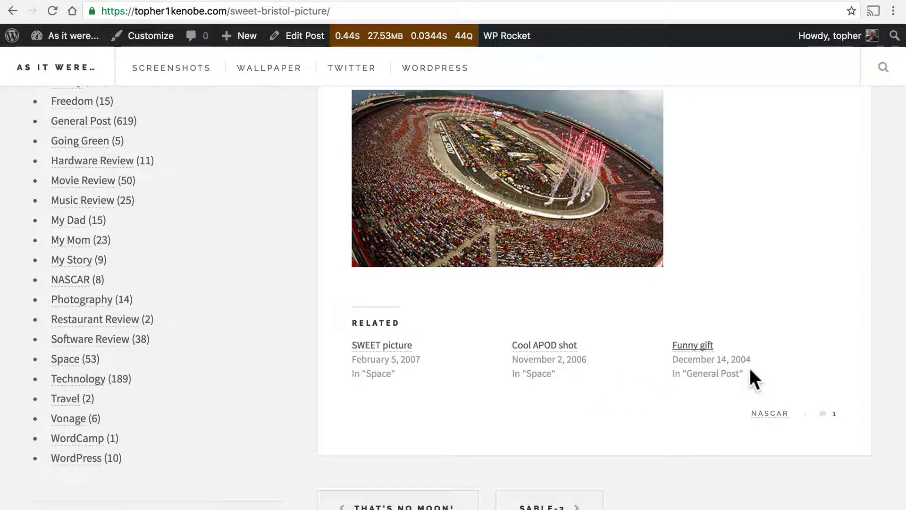
Go back to the nascar category, open The Big Finish, and scroll to its RELATED posts.
scroll(750, 371, "down", 1)
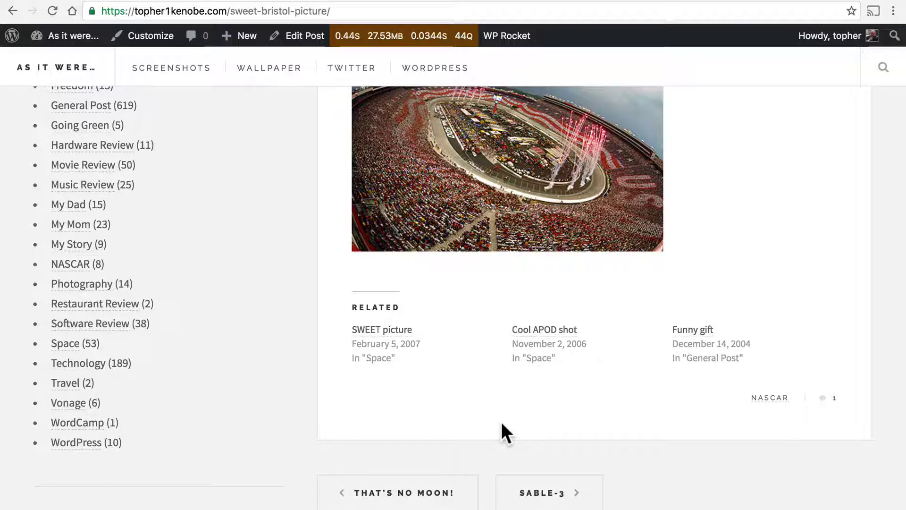
left_click(12, 11)
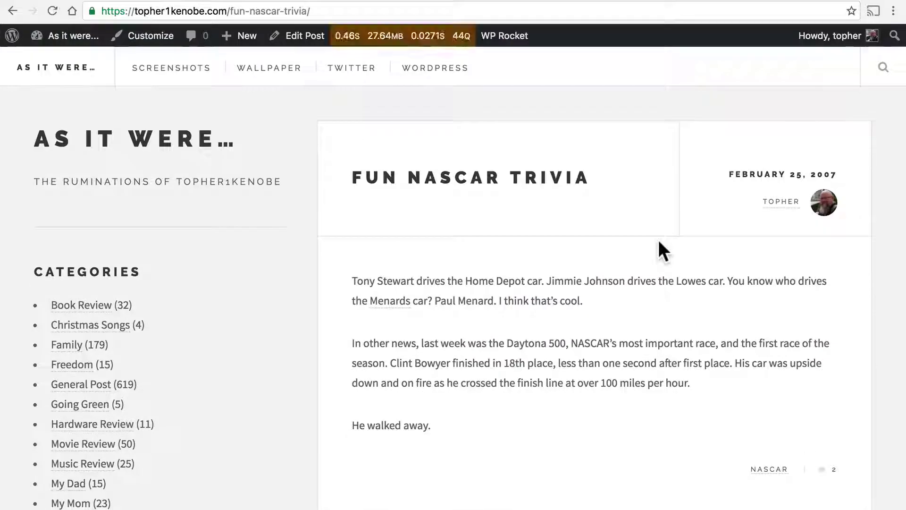
left_click(13, 10)
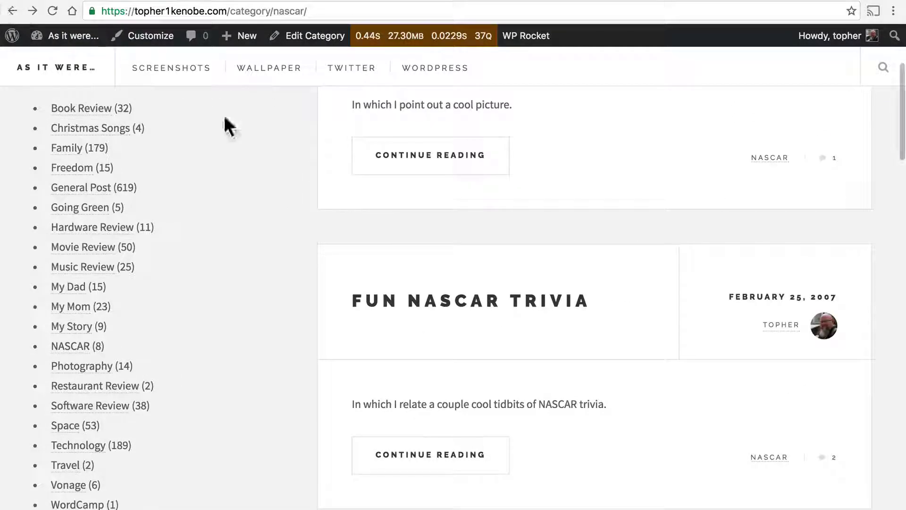
scroll(465, 337, "down", 6)
left_click(454, 341)
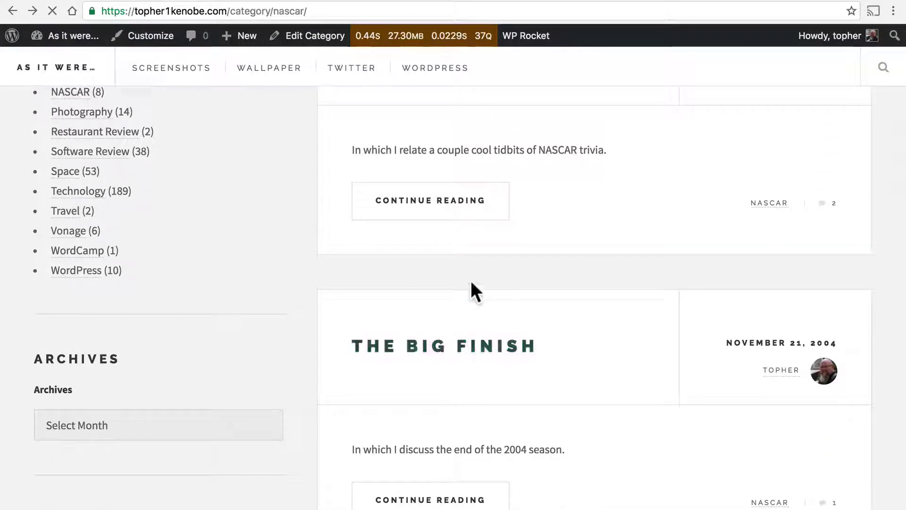
scroll(471, 282, "down", 1)
scroll(471, 279, "down", 7)
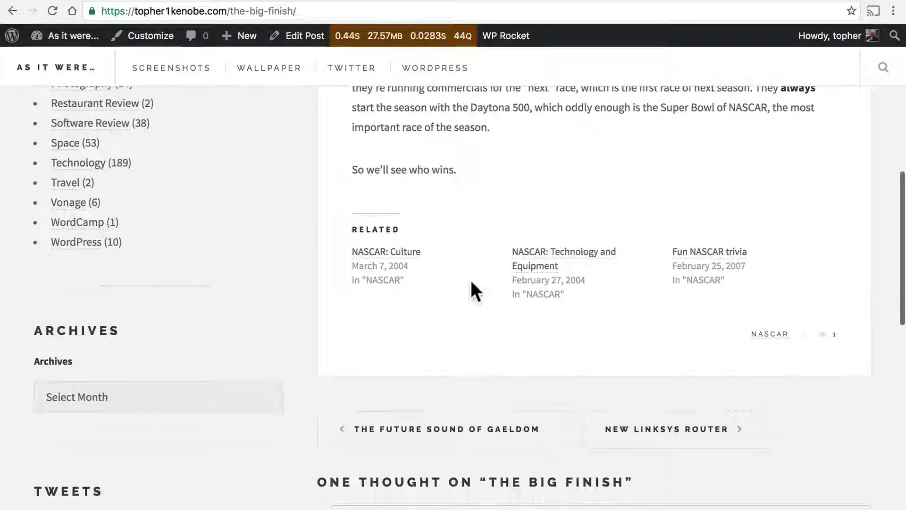